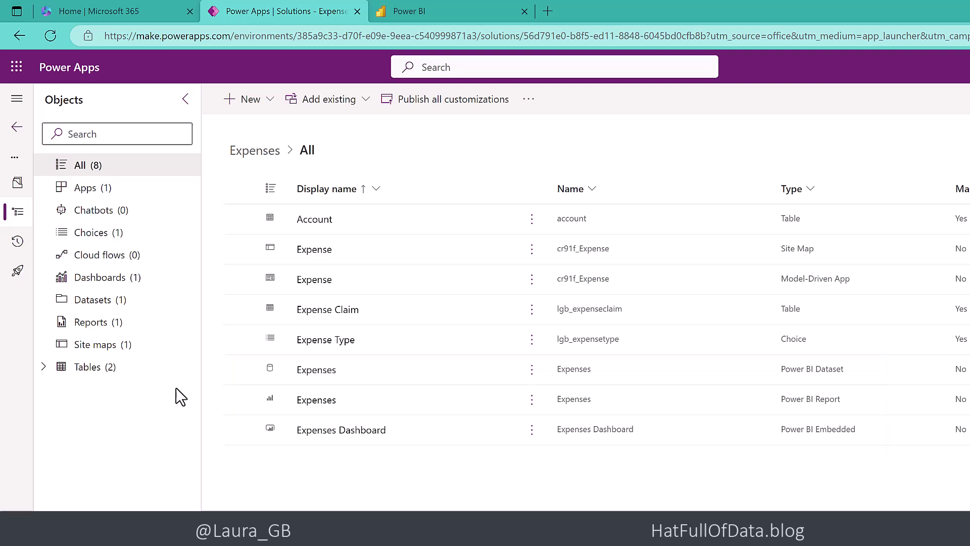
Open the Account main form from Tables > Account > Forms and show its Expenses tab.
{"action": "left_click", "coordinate": [44, 368]}
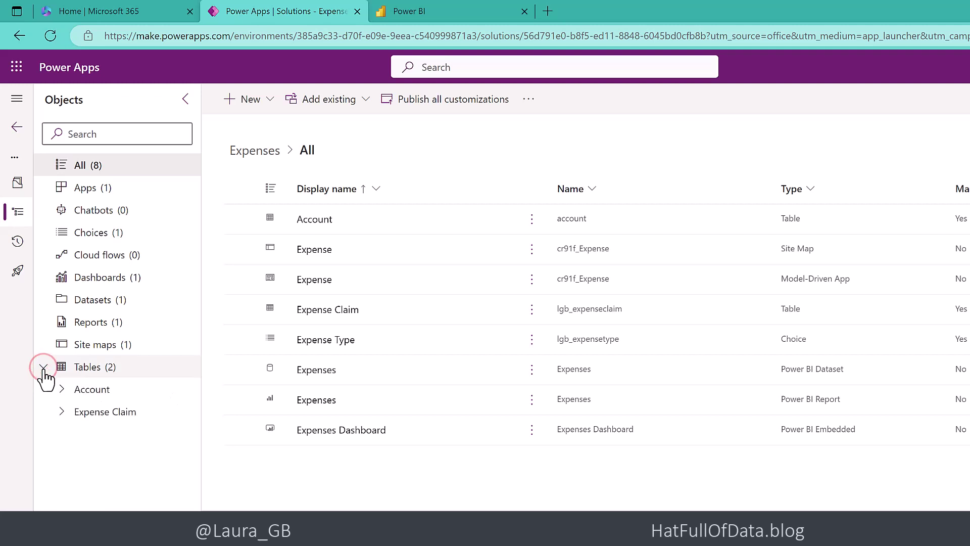
{"action": "left_click", "coordinate": [62, 388]}
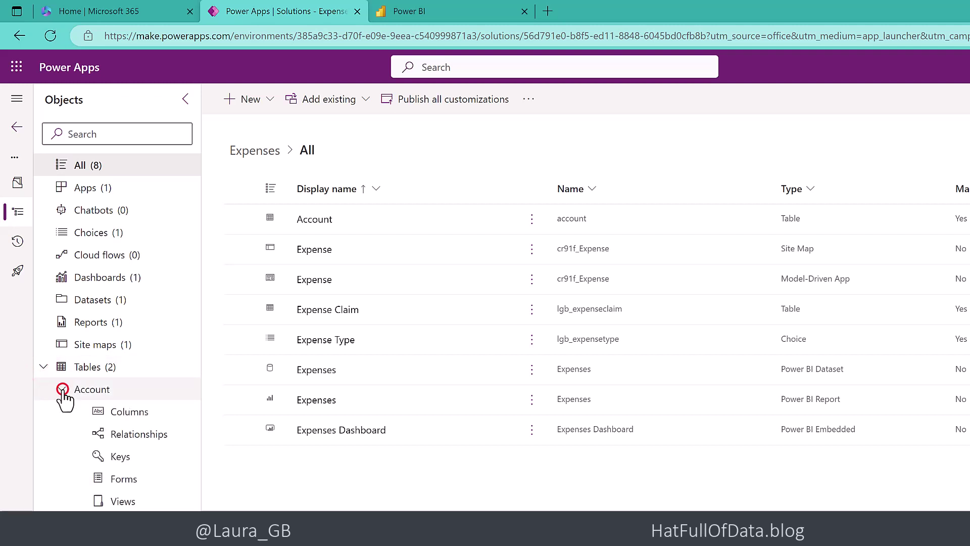
{"action": "left_click", "coordinate": [123, 479]}
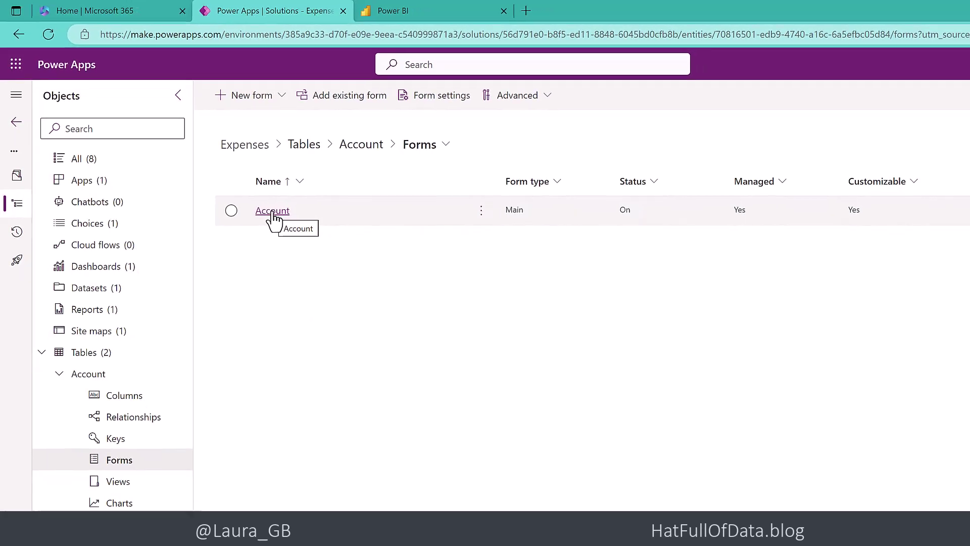
{"action": "left_click", "coordinate": [284, 222]}
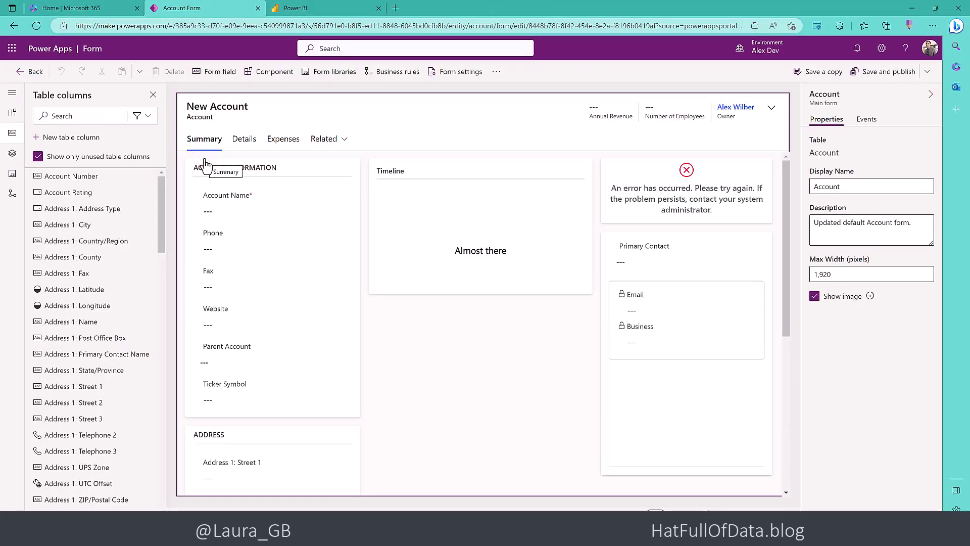
{"action": "left_click", "coordinate": [283, 139]}
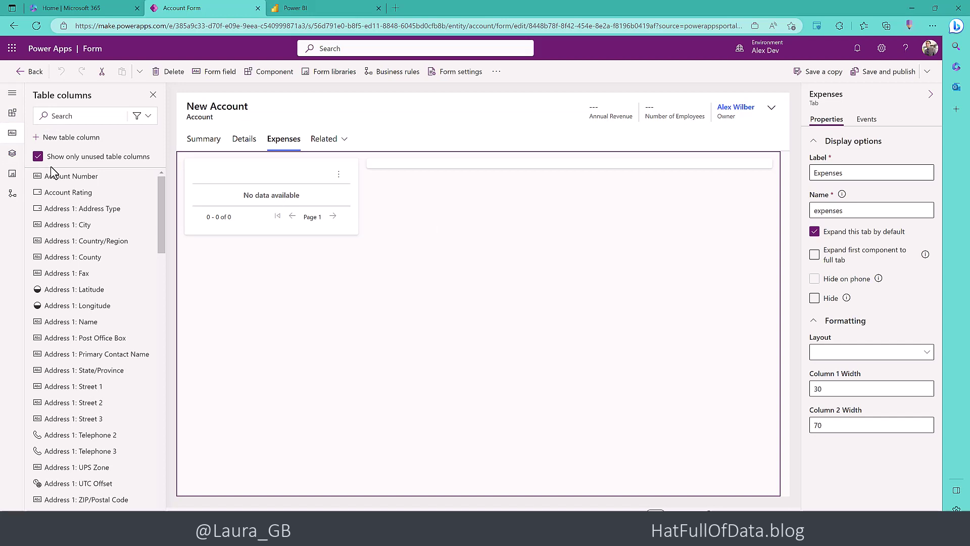
Place a Power BI Report component in the Expenses tab's right section.
{"action": "left_click", "coordinate": [11, 114]}
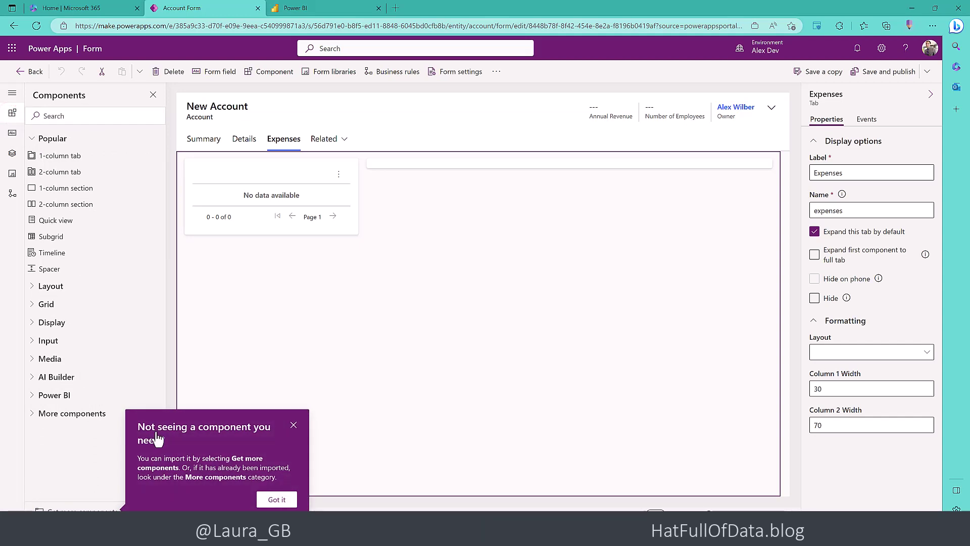
{"action": "left_click", "coordinate": [294, 426]}
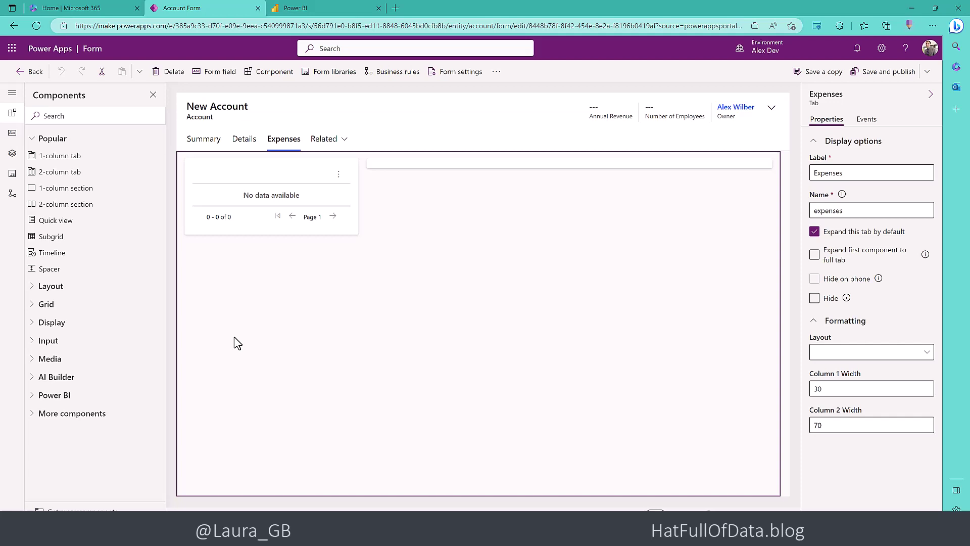
{"action": "left_click", "coordinate": [32, 398]}
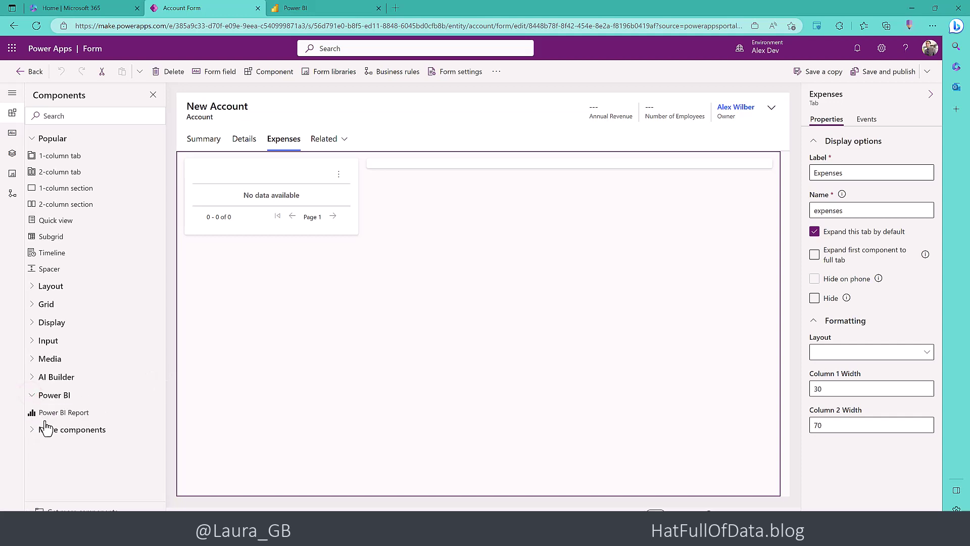
{"action": "mouse_move", "coordinate": [53, 420]}
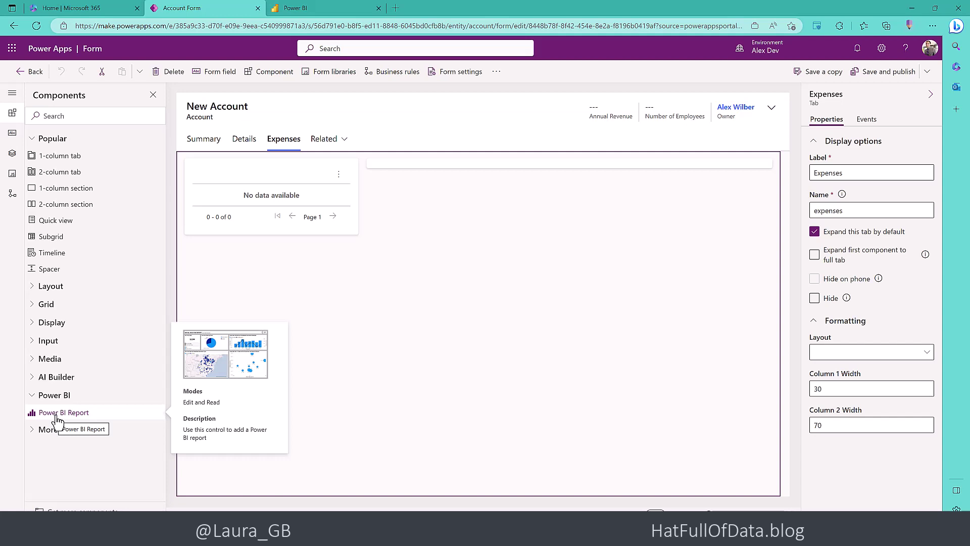
{"action": "left_click_drag", "start_coordinate": [54, 416], "coordinate": [406, 161]}
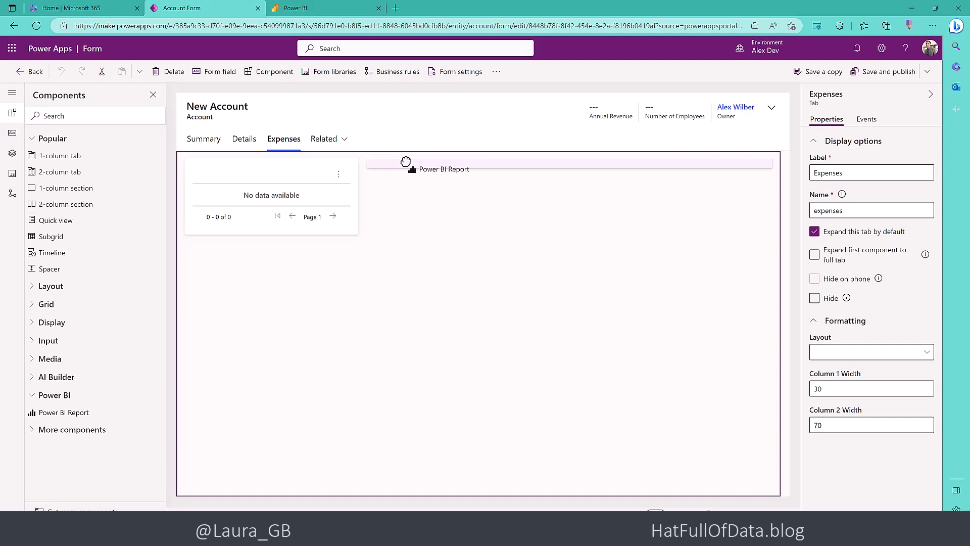
{"action": "left_click_drag", "start_coordinate": [406, 161], "coordinate": [406, 161]}
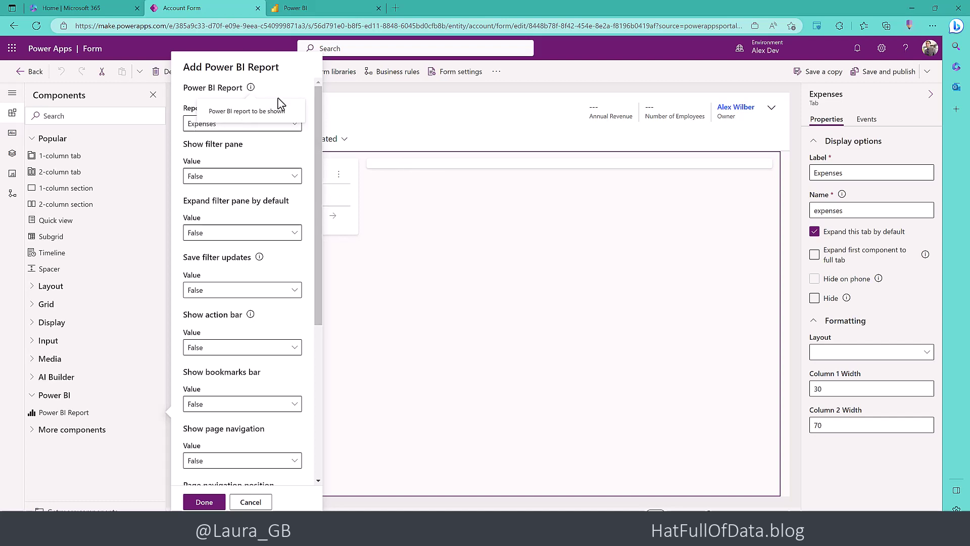
Choose Expenses as the component's report and confirm it.
{"action": "left_click", "coordinate": [294, 125]}
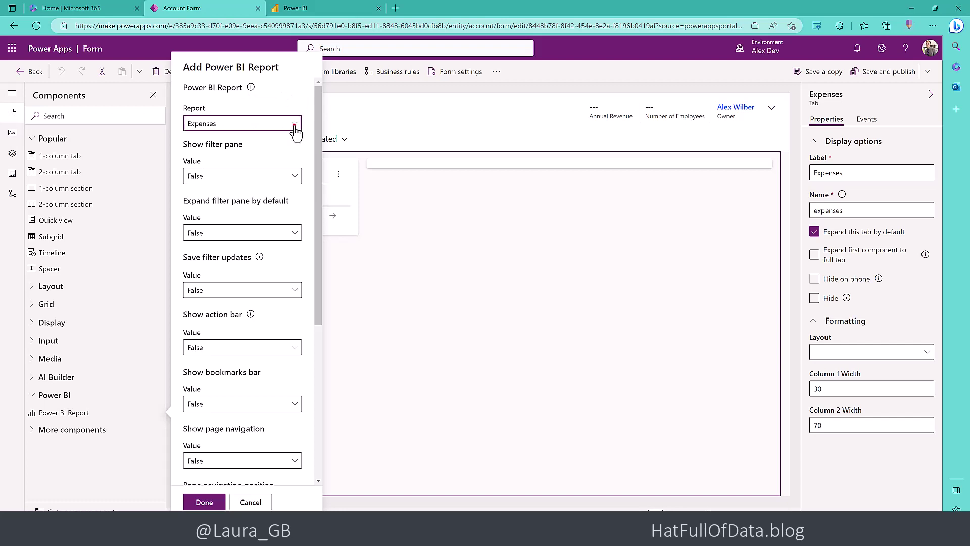
{"action": "left_click", "coordinate": [294, 125]}
{"action": "left_click", "coordinate": [200, 505]}
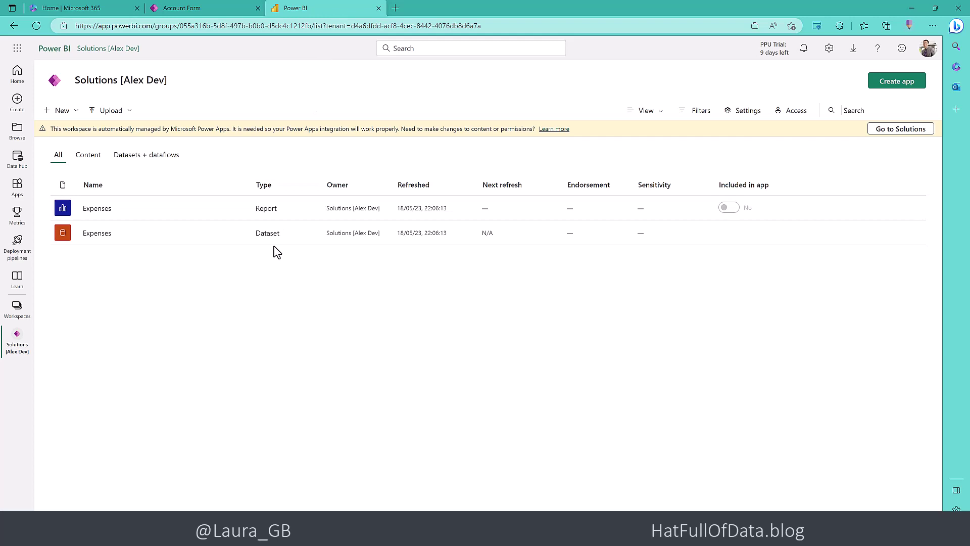
View the Expenses dataset's Account table columns, including AccountID, then return to the Account form.
{"action": "left_click", "coordinate": [97, 233]}
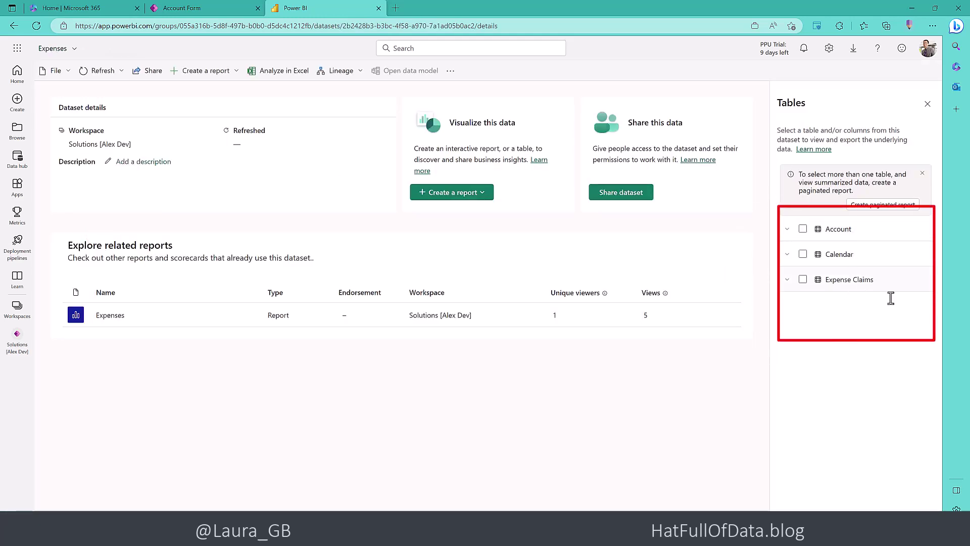
{"action": "left_click", "coordinate": [787, 230]}
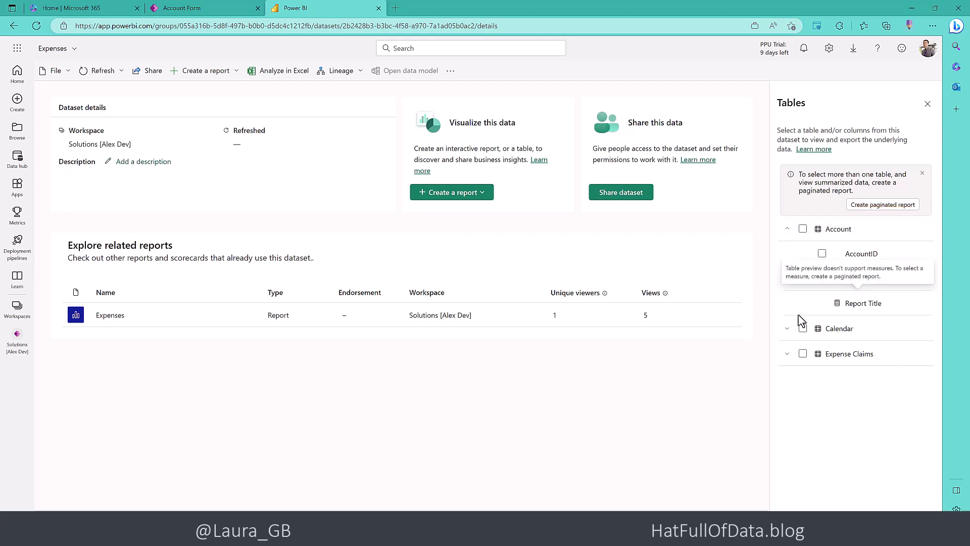
{"action": "left_click", "coordinate": [205, 7]}
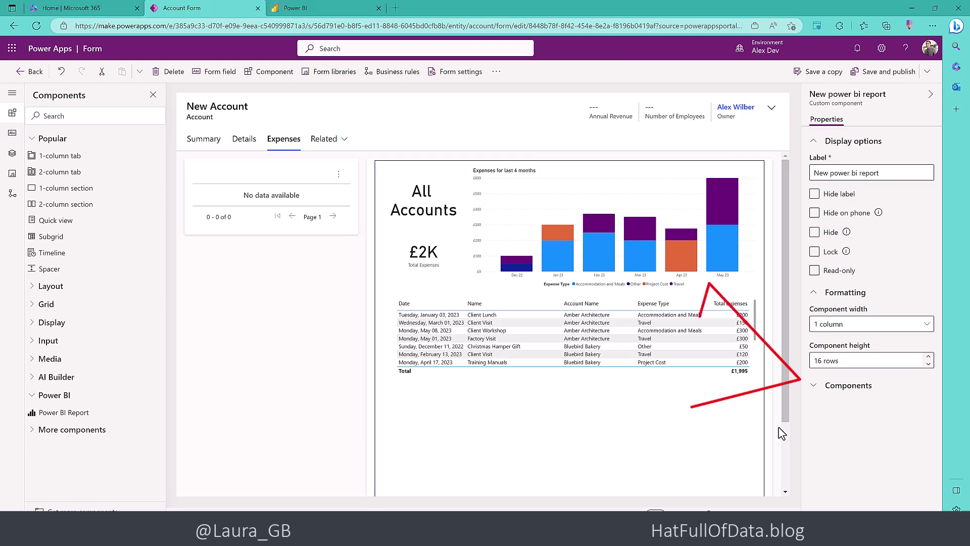
Expand the Components section in the embedded report's Properties pane.
{"action": "left_click", "coordinate": [816, 389]}
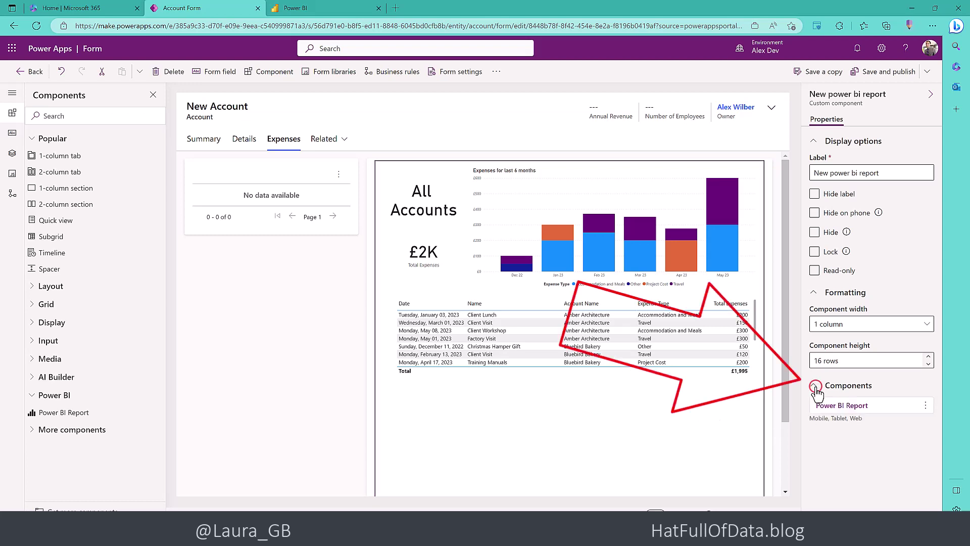
Paste an AccountID-to-accountid JSON filter string into the Power BI Report's static value and apply it.
{"action": "left_click", "coordinate": [851, 408]}
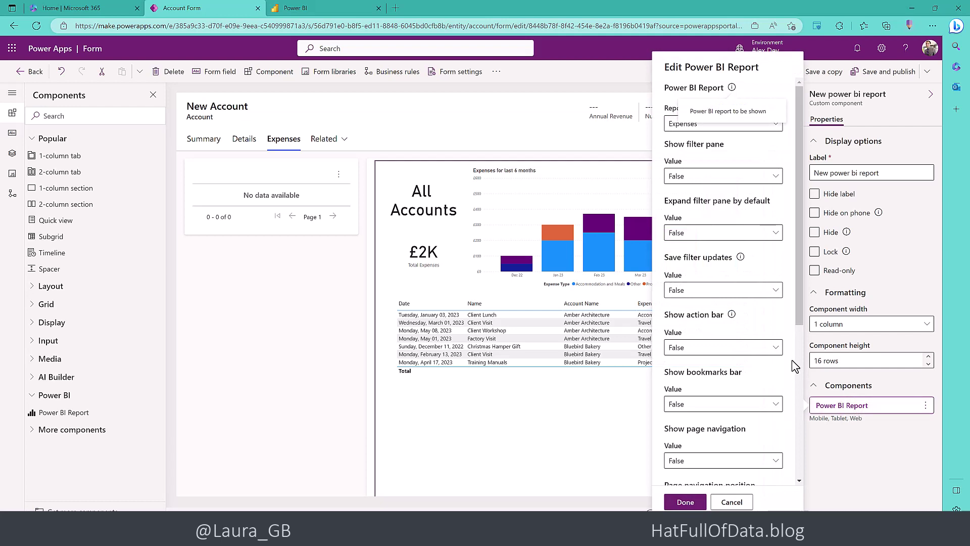
{"action": "left_click_drag", "start_coordinate": [798, 320], "coordinate": [802, 495]}
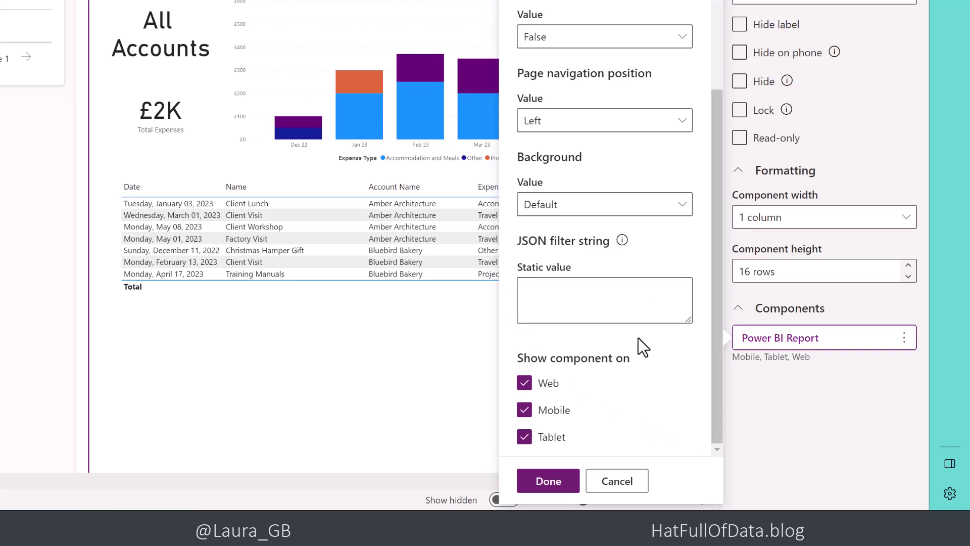
{"action": "left_click_drag", "start_coordinate": [688, 319], "coordinate": [697, 393]}
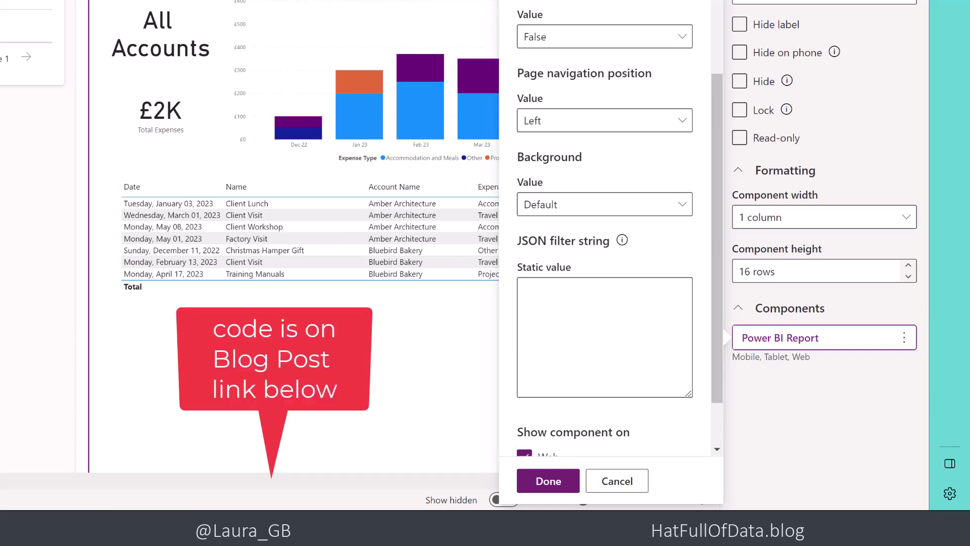
{"action": "left_click", "coordinate": [583, 323]}
{"action": "type", "text": "{\"Filter\": \"[{\\\"$schema\\\":\\\"basic\\\",\\\"target\\\":{\\\"table\\\":\\\"Account\\\",\\\"column\\\":\\\"AccountID\\\"},\\\"operator\\\":\\\"In\\\",\\\"values\\\":[$a],\\\"filterType\\\":1}]\", \"Alias\": {\"$a\": \"accountid\"}}"}
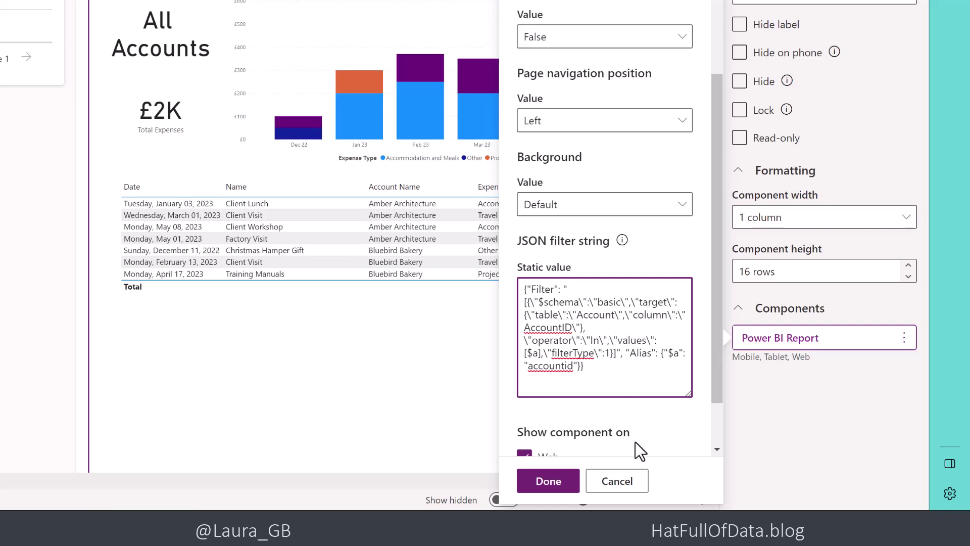
{"action": "left_click", "coordinate": [551, 482]}
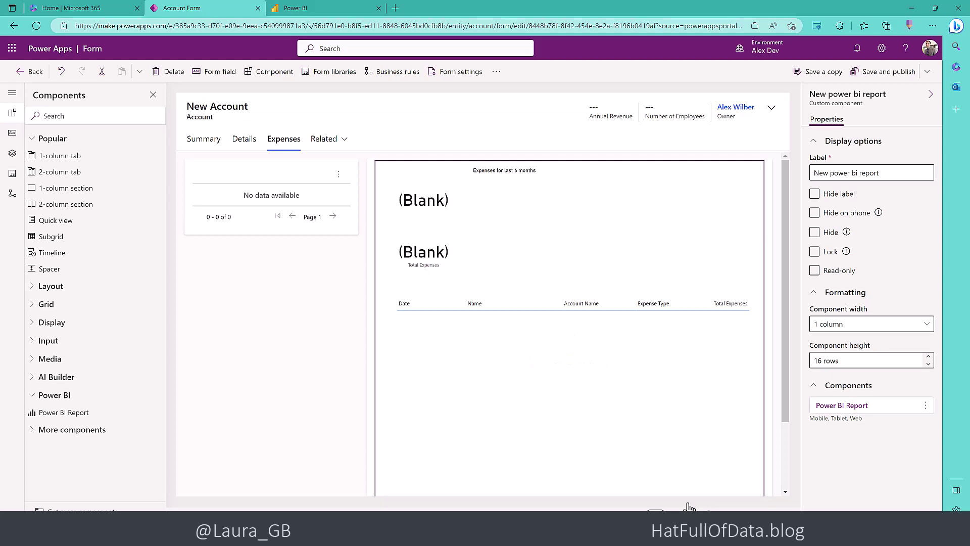
Save and publish the Account form, then go back to the Account Forms list.
{"action": "left_click", "coordinate": [878, 74]}
{"action": "left_click", "coordinate": [29, 74]}
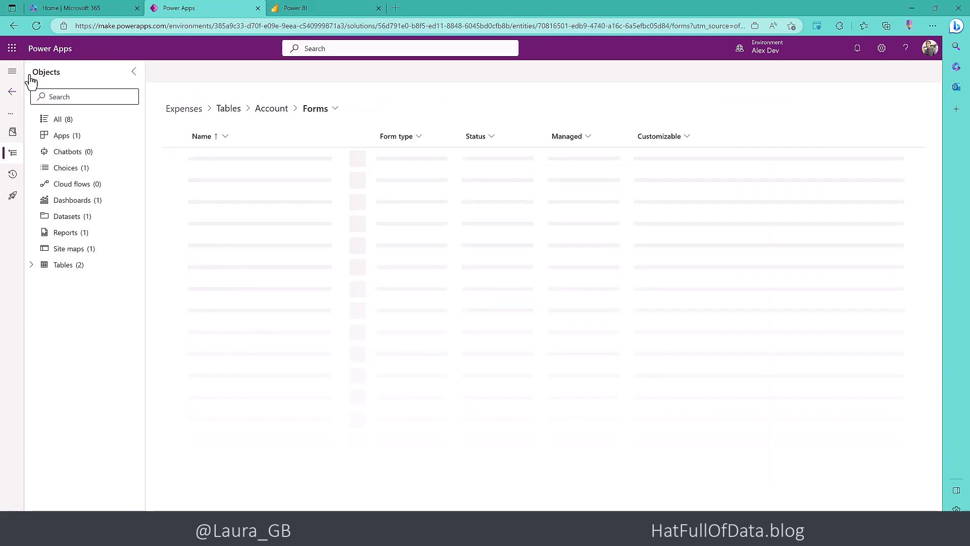
Play the Expense app and check Bluebird Bakery's Expenses tab shows its £370 of expenses.
{"action": "left_click", "coordinate": [61, 142]}
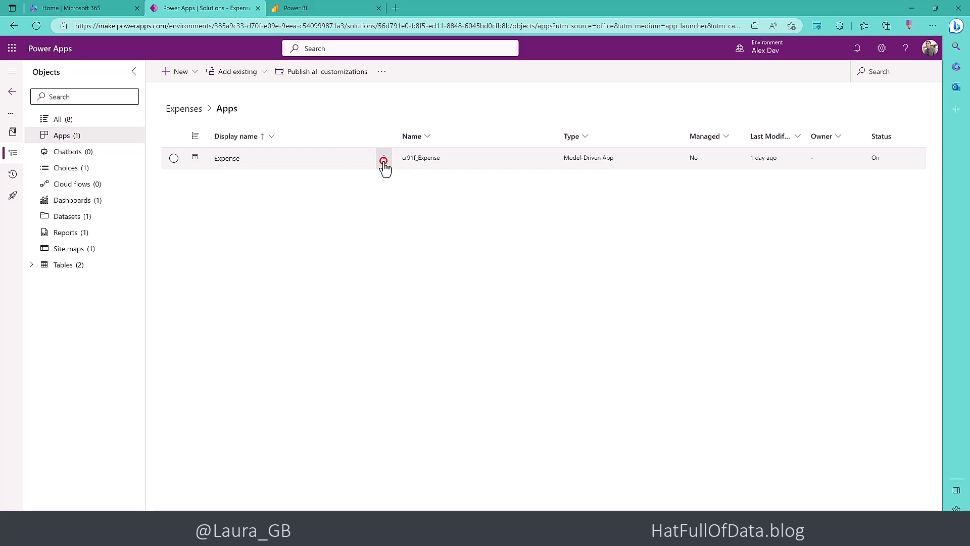
{"action": "left_click", "coordinate": [384, 160]}
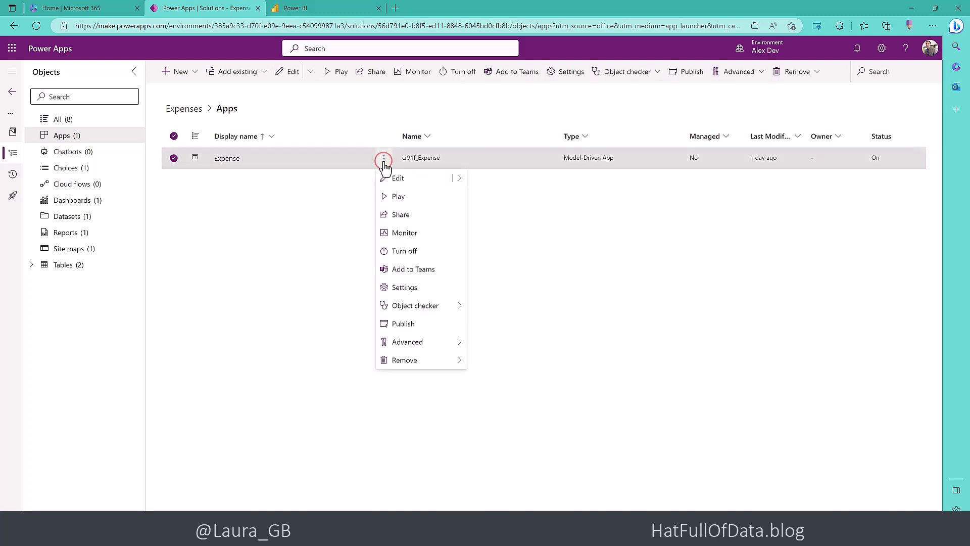
{"action": "left_click", "coordinate": [391, 198]}
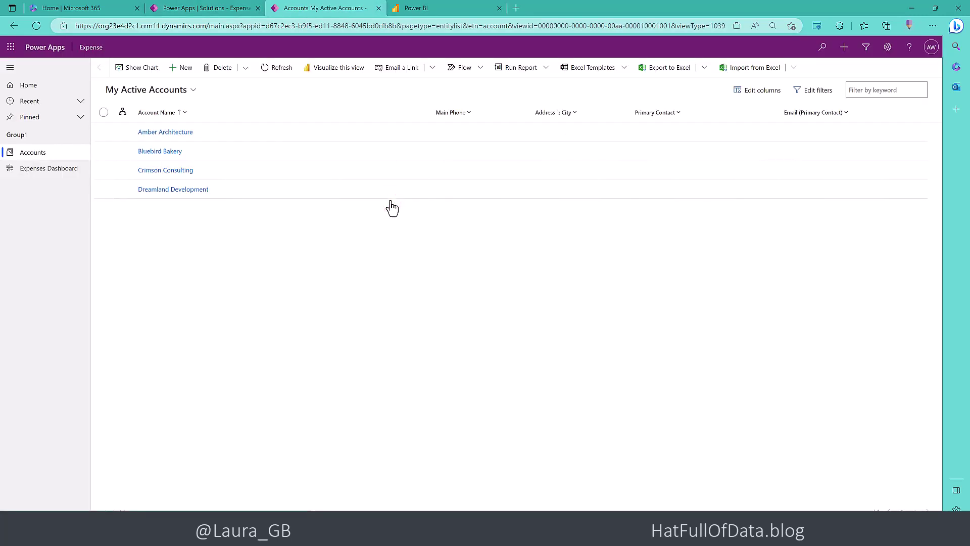
{"action": "left_click", "coordinate": [165, 151]}
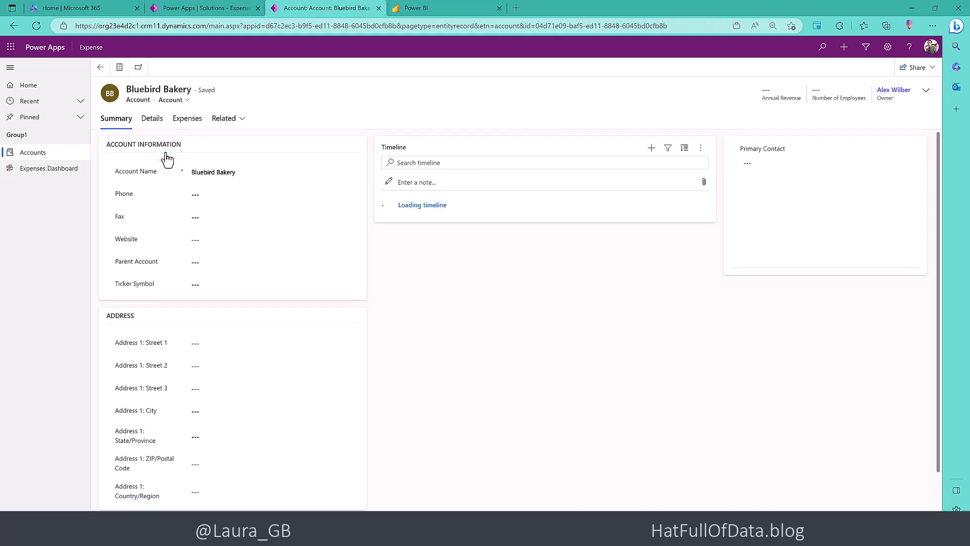
{"action": "left_click", "coordinate": [187, 121]}
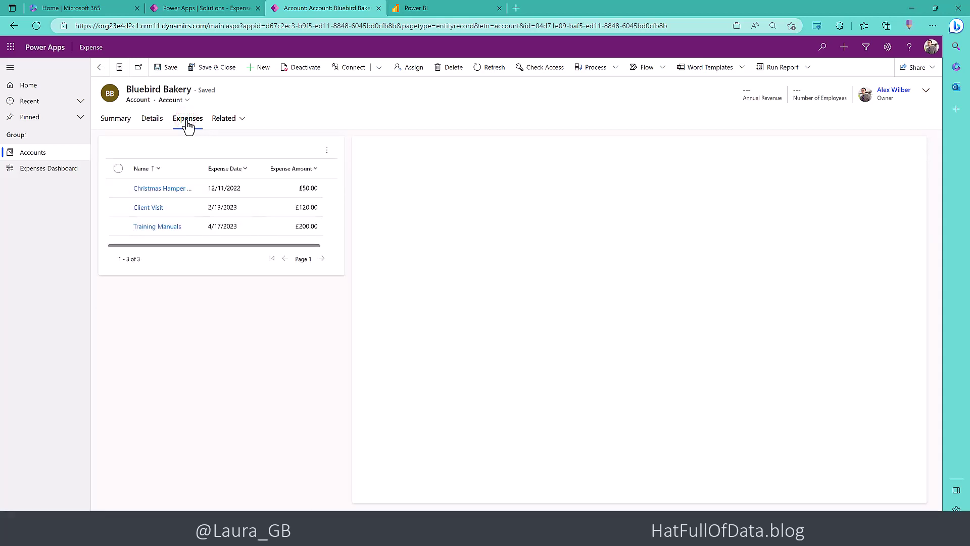